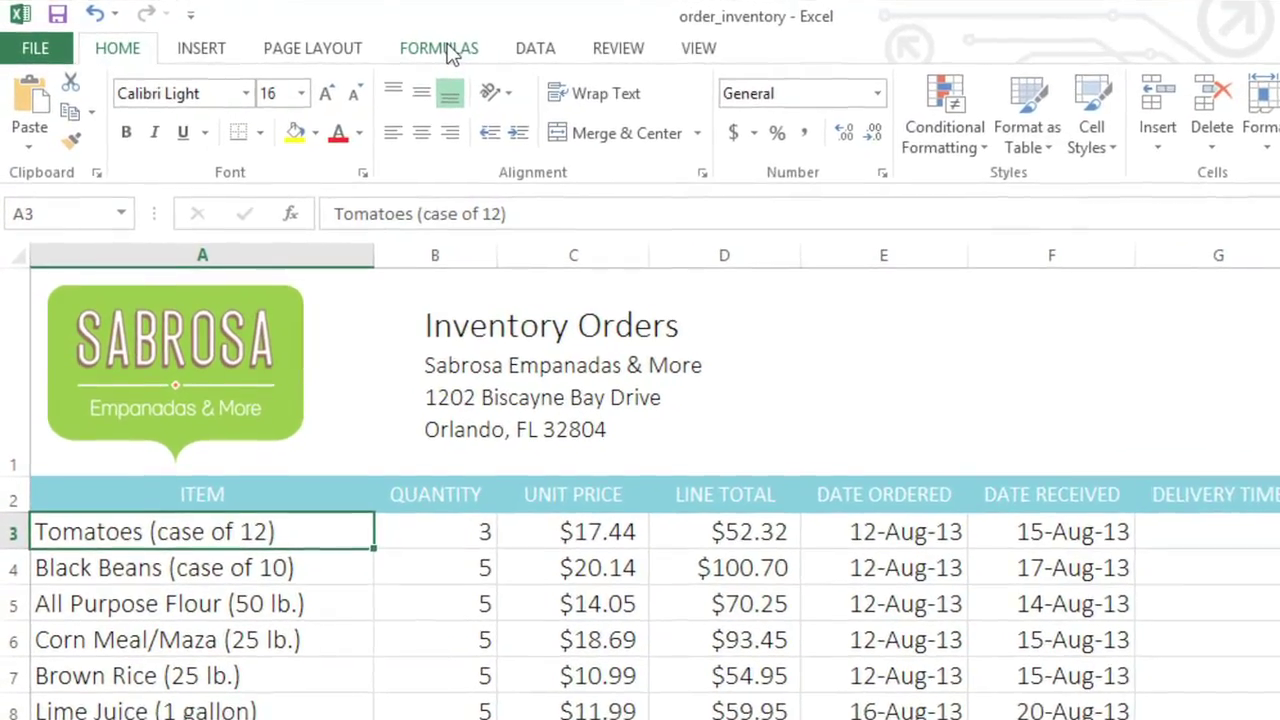
On the Formulas tab, browse the Financial, Text and Date & Time lists, then show the AutoSum choices.
{"action": "left_click", "coordinate": [436, 52]}
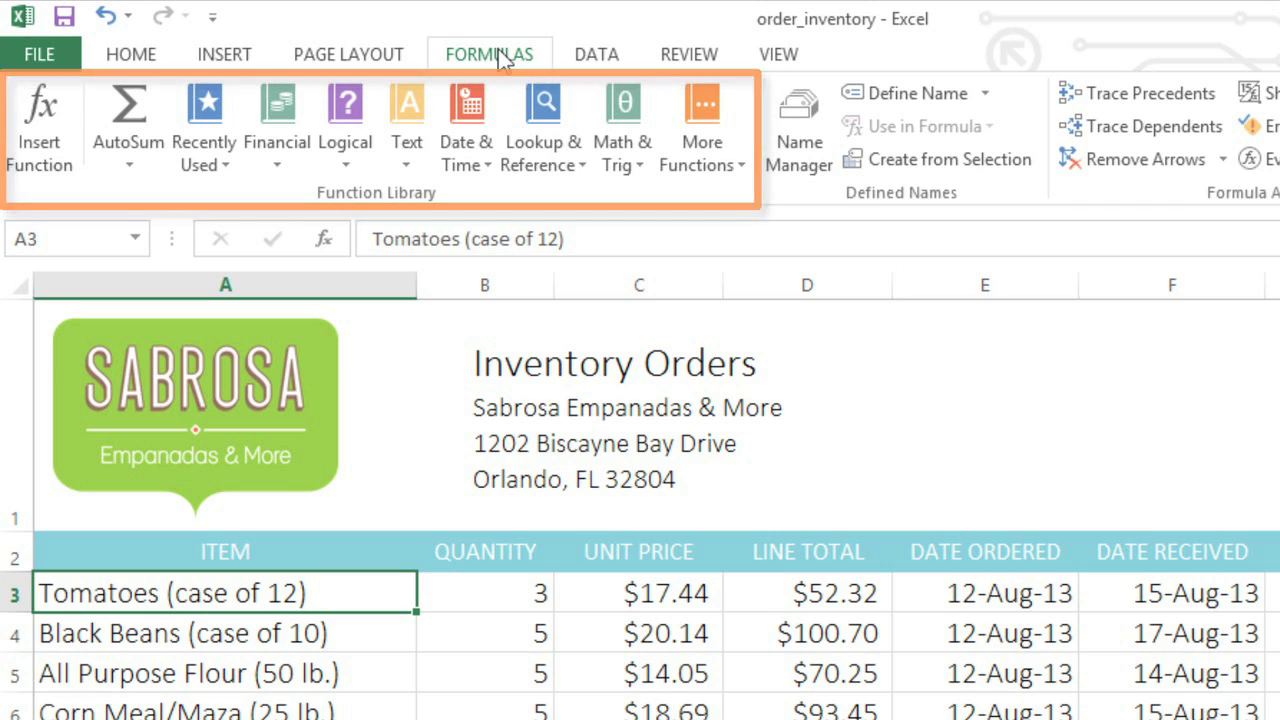
{"action": "left_click", "coordinate": [296, 110]}
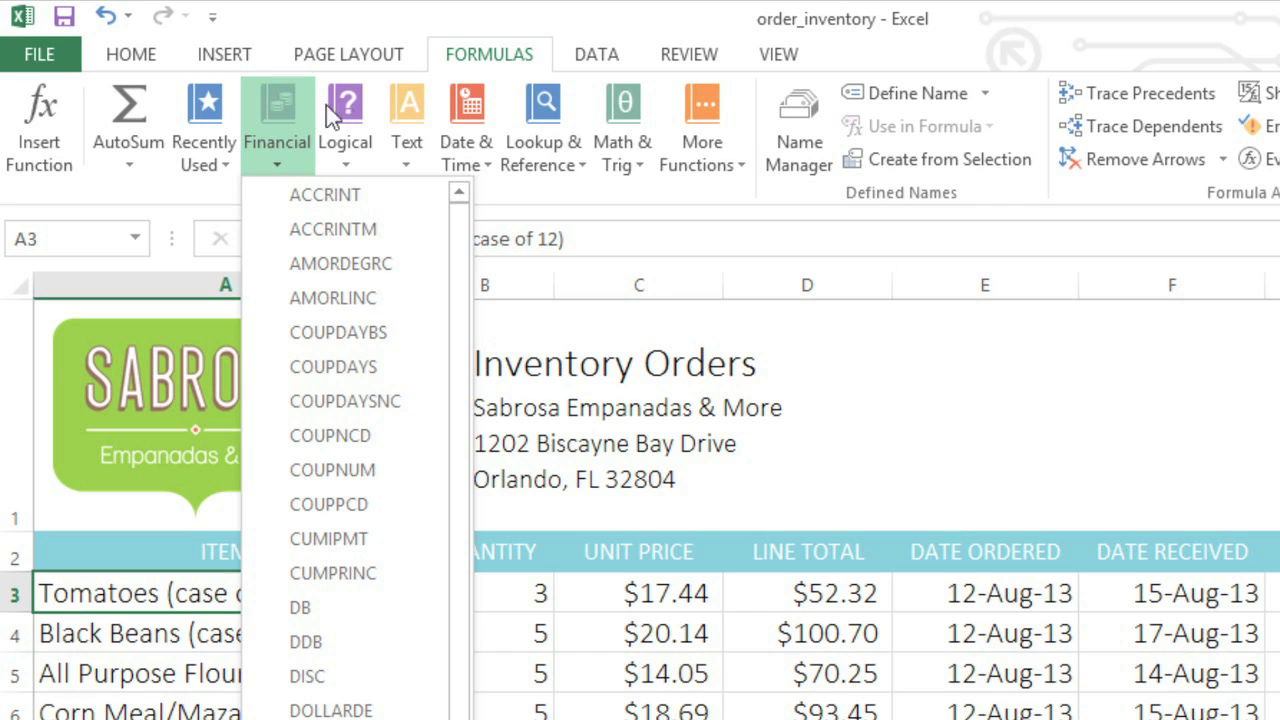
{"action": "left_click", "coordinate": [402, 105]}
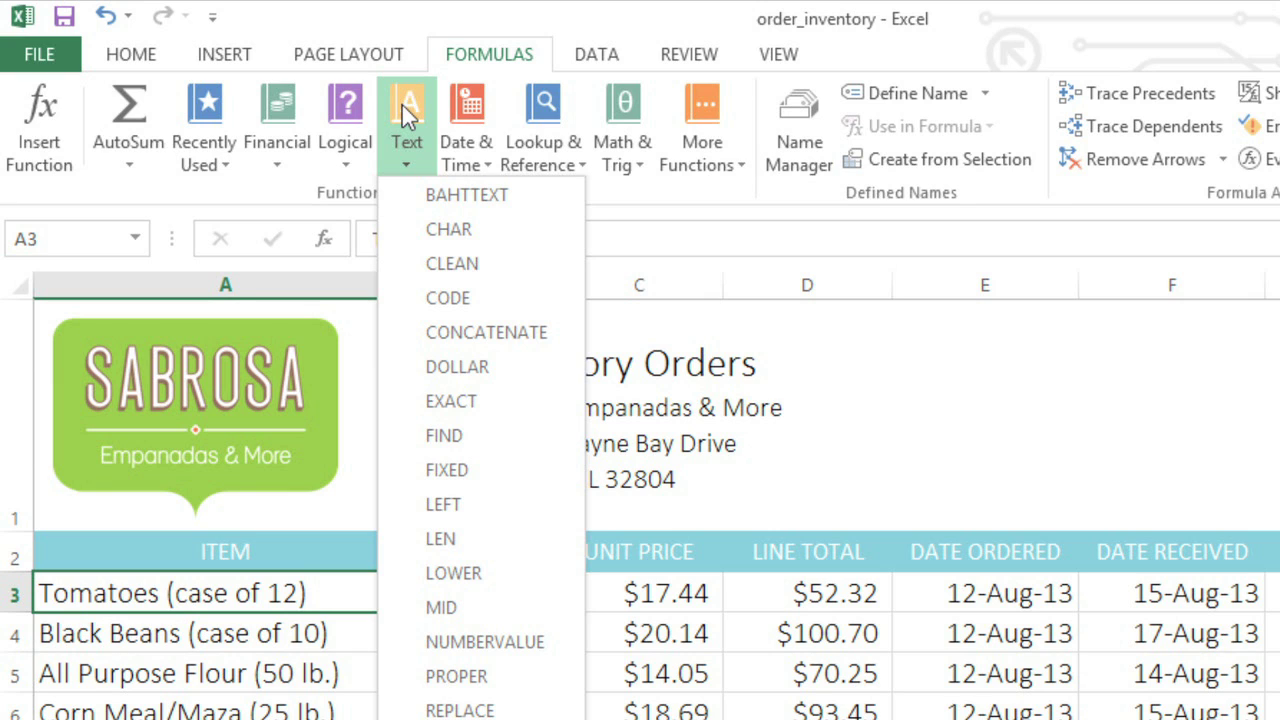
{"action": "left_click", "coordinate": [460, 102]}
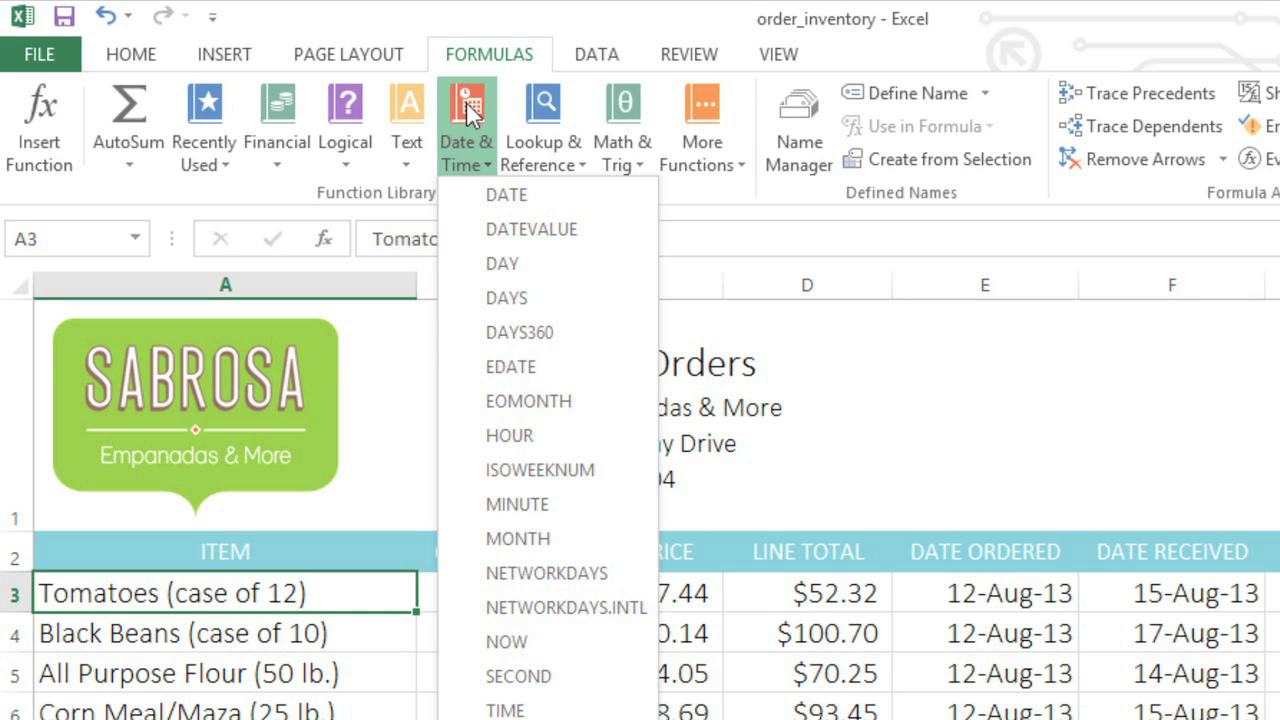
{"action": "left_click", "coordinate": [466, 104]}
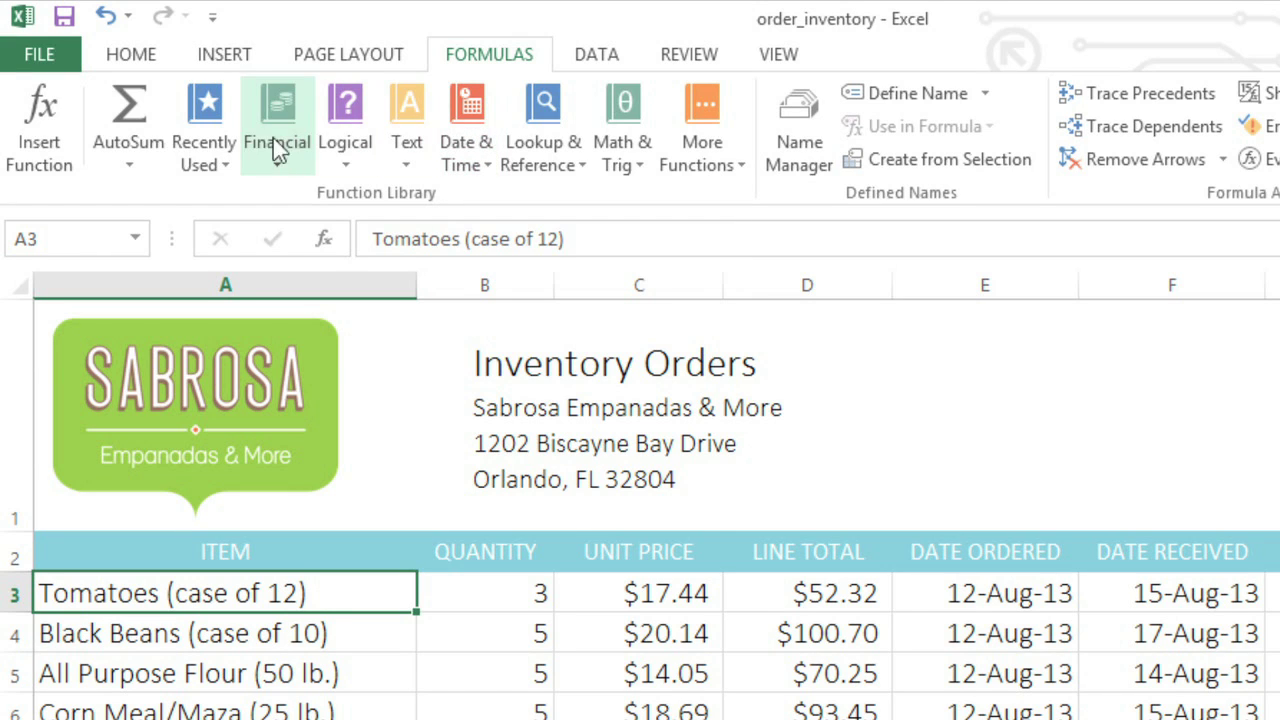
{"action": "left_click", "coordinate": [152, 168]}
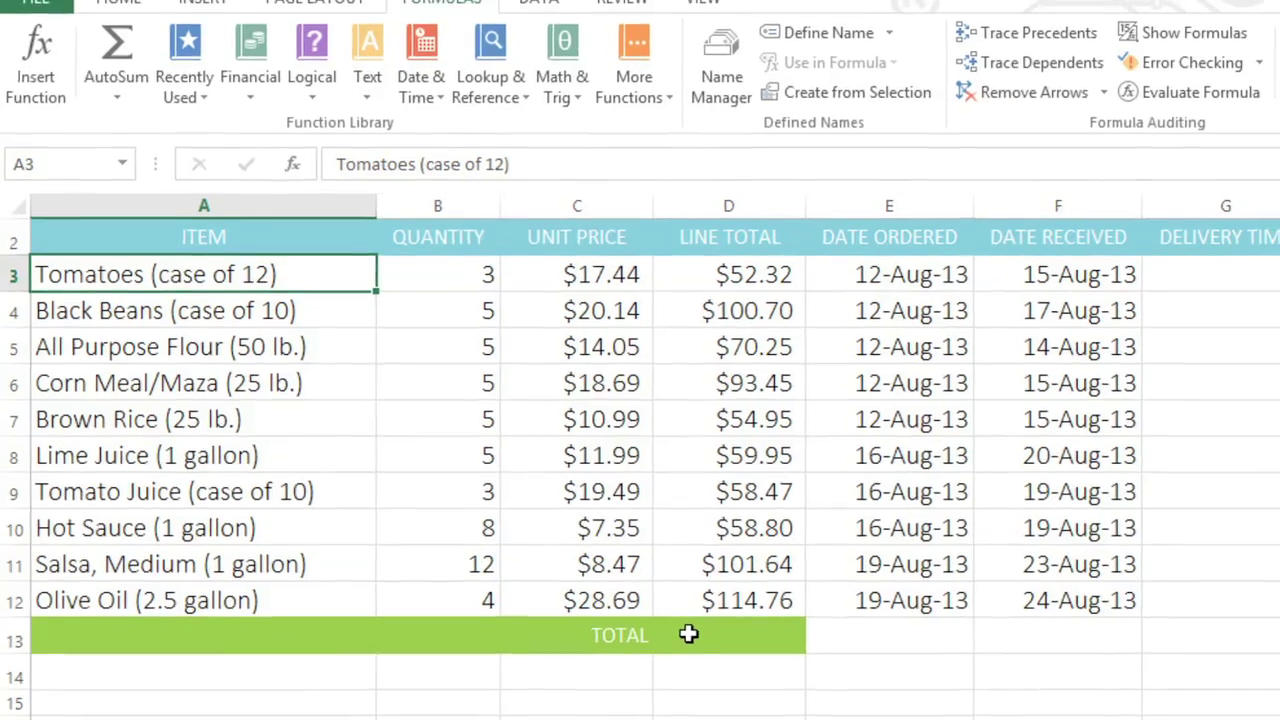
Enter =SUM(D3:D12) in D13 so the TOTAL row shows $765.29.
{"action": "left_click", "coordinate": [710, 623]}
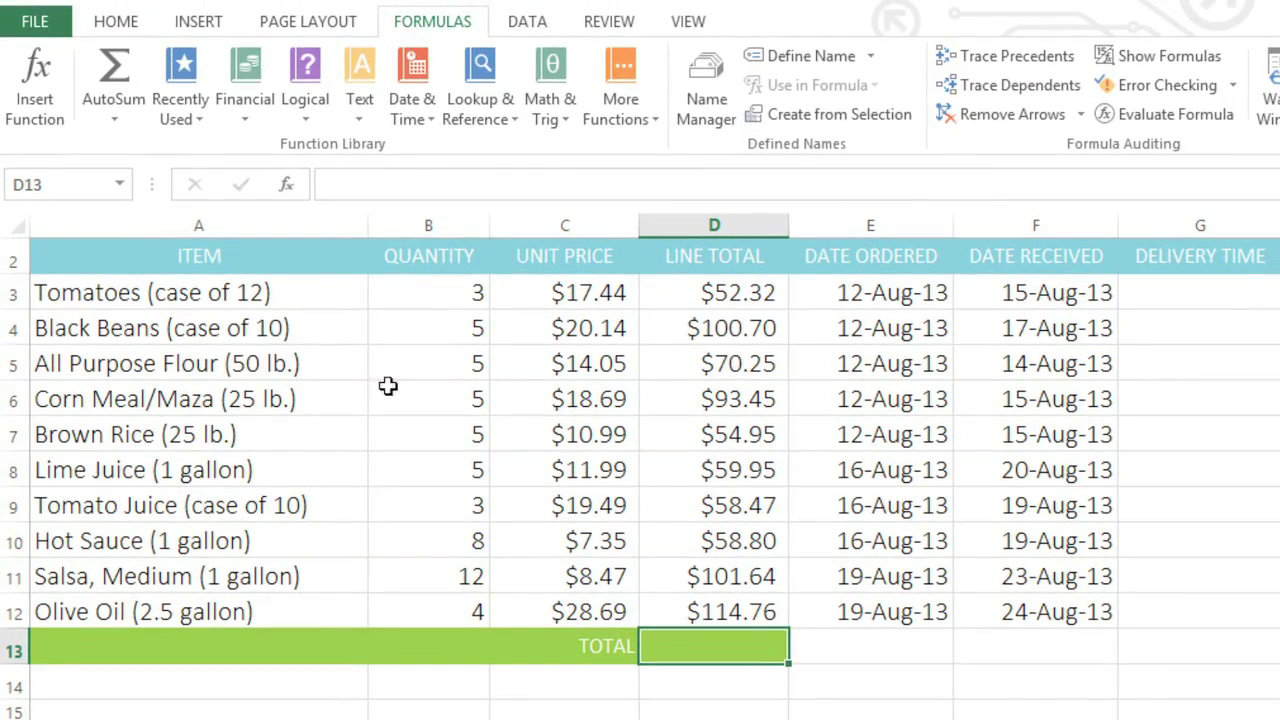
{"action": "left_click", "coordinate": [113, 117]}
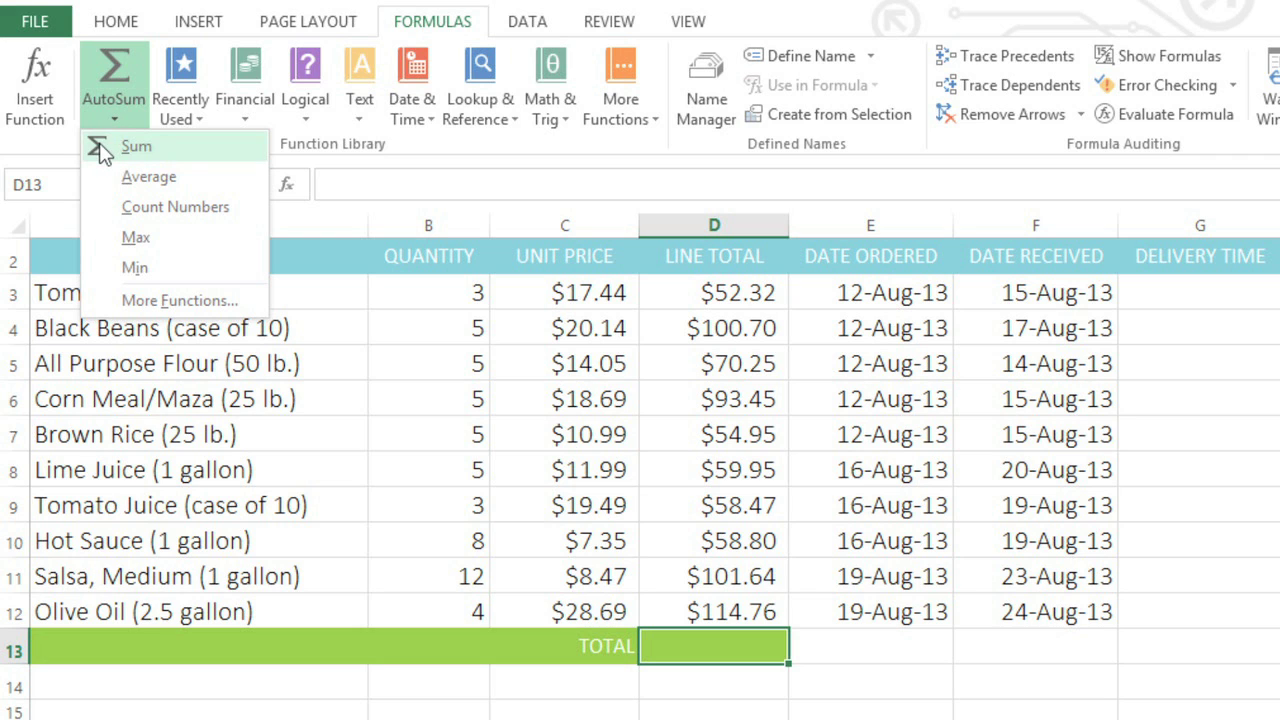
{"action": "key", "text": "Escape"}
{"action": "key", "text": "alt+equal"}
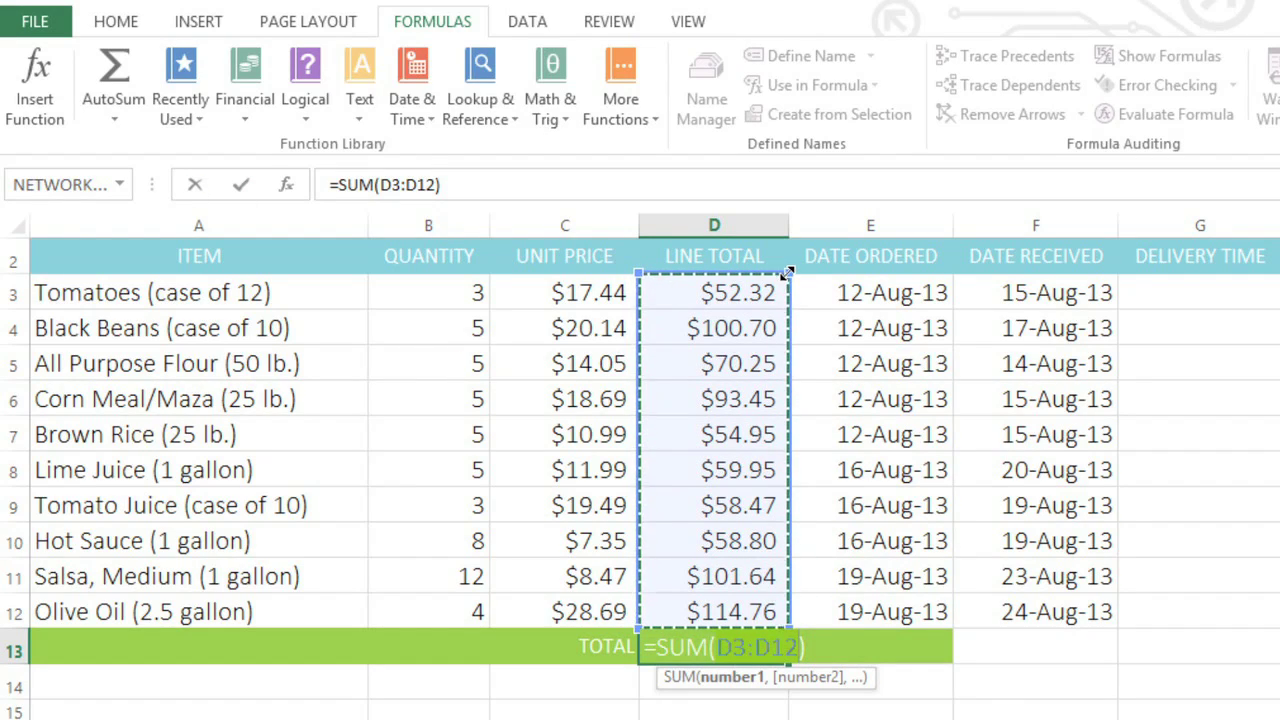
{"action": "mouse_move", "coordinate": [780, 268]}
{"action": "left_mouse_down"}
{"action": "mouse_move", "coordinate": [780, 460]}
{"action": "mouse_move", "coordinate": [780, 274]}
{"action": "left_mouse_up"}
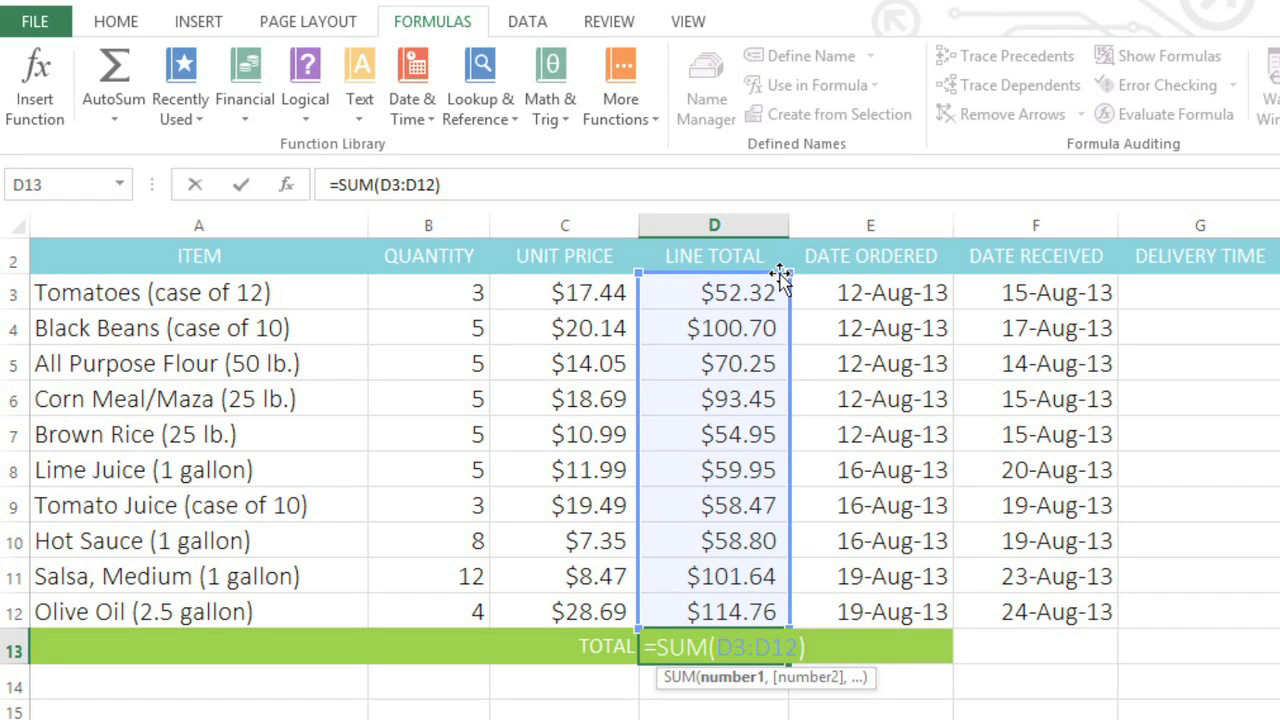
{"action": "key", "text": "Return"}
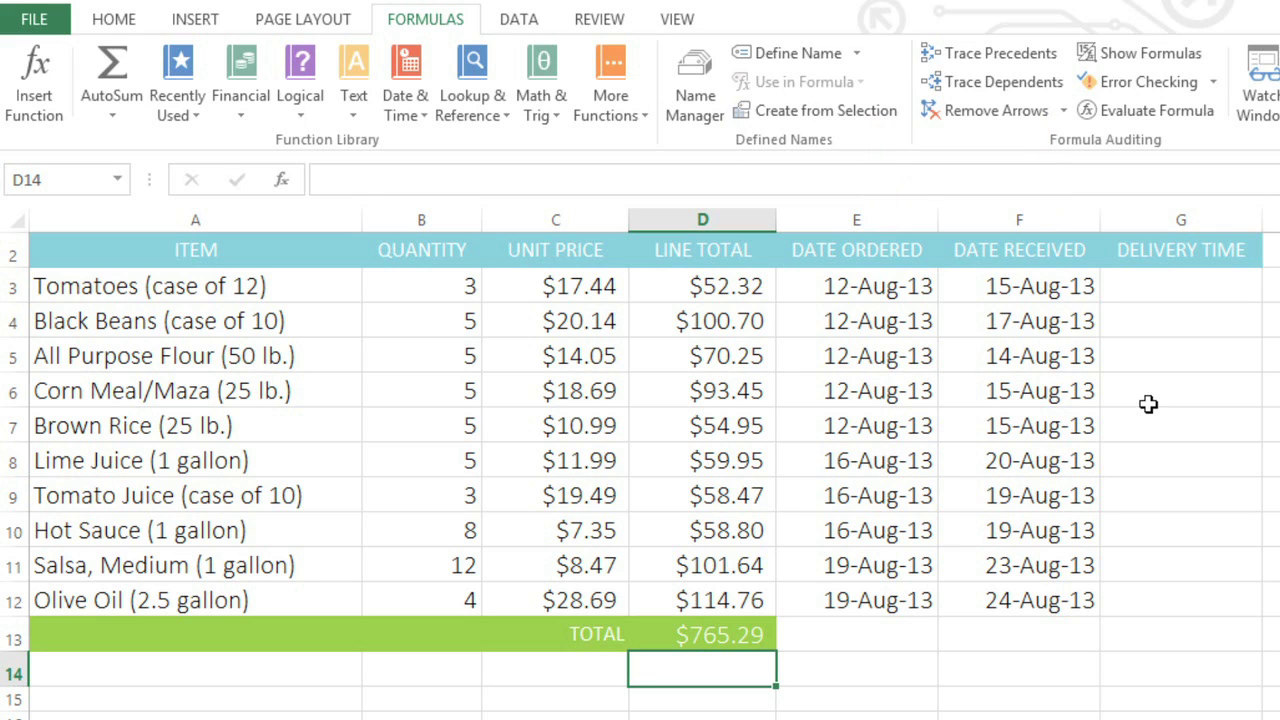
{"action": "left_click", "coordinate": [1180, 290]}
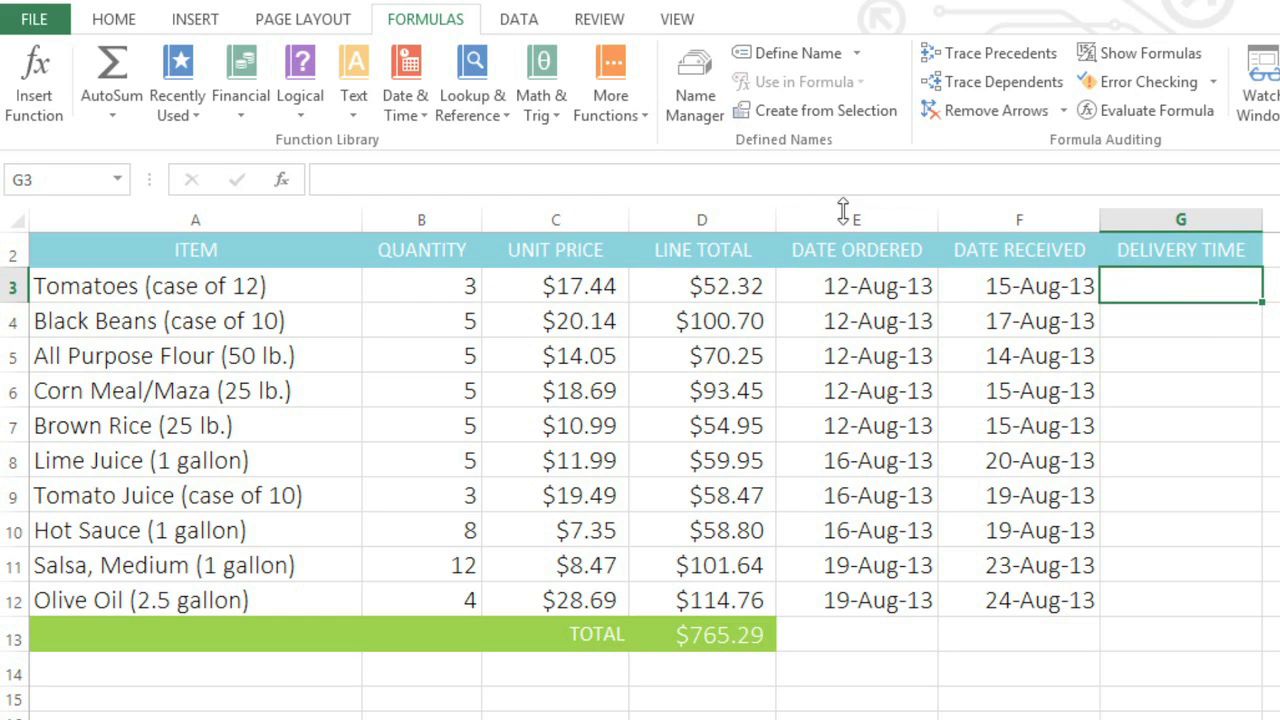
{"action": "left_click", "coordinate": [408, 95]}
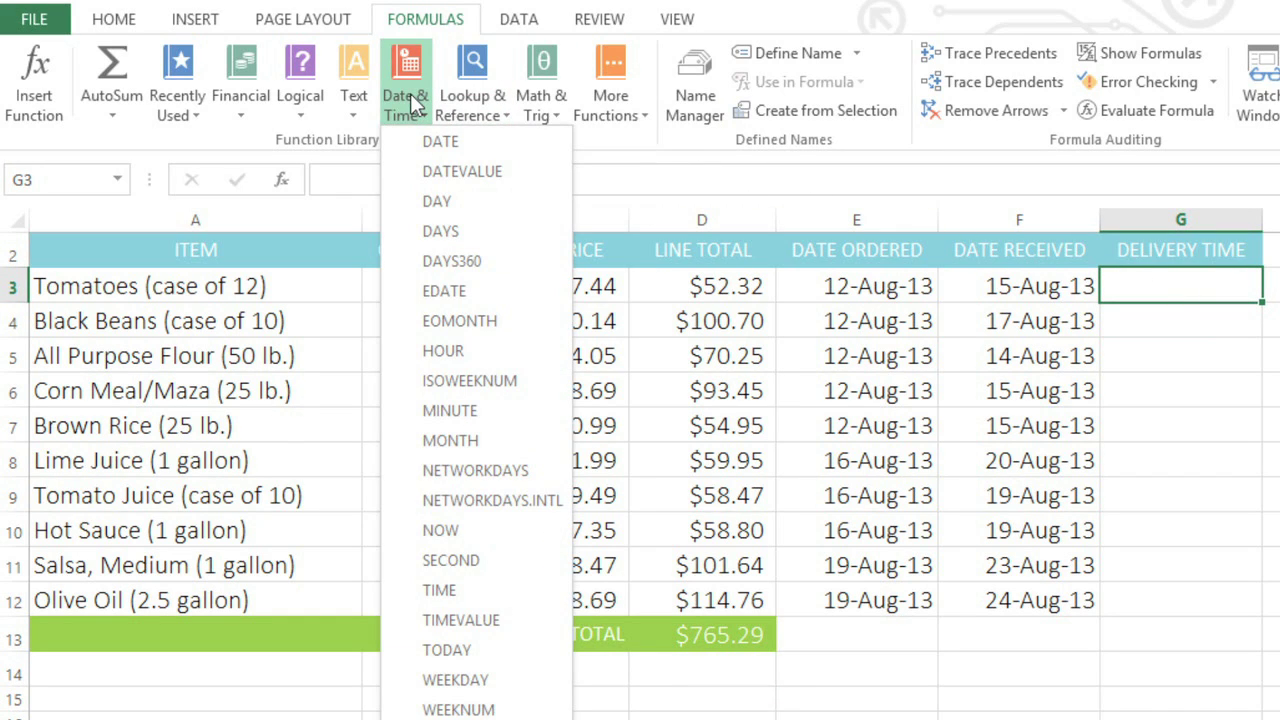
{"action": "left_click", "coordinate": [410, 93]}
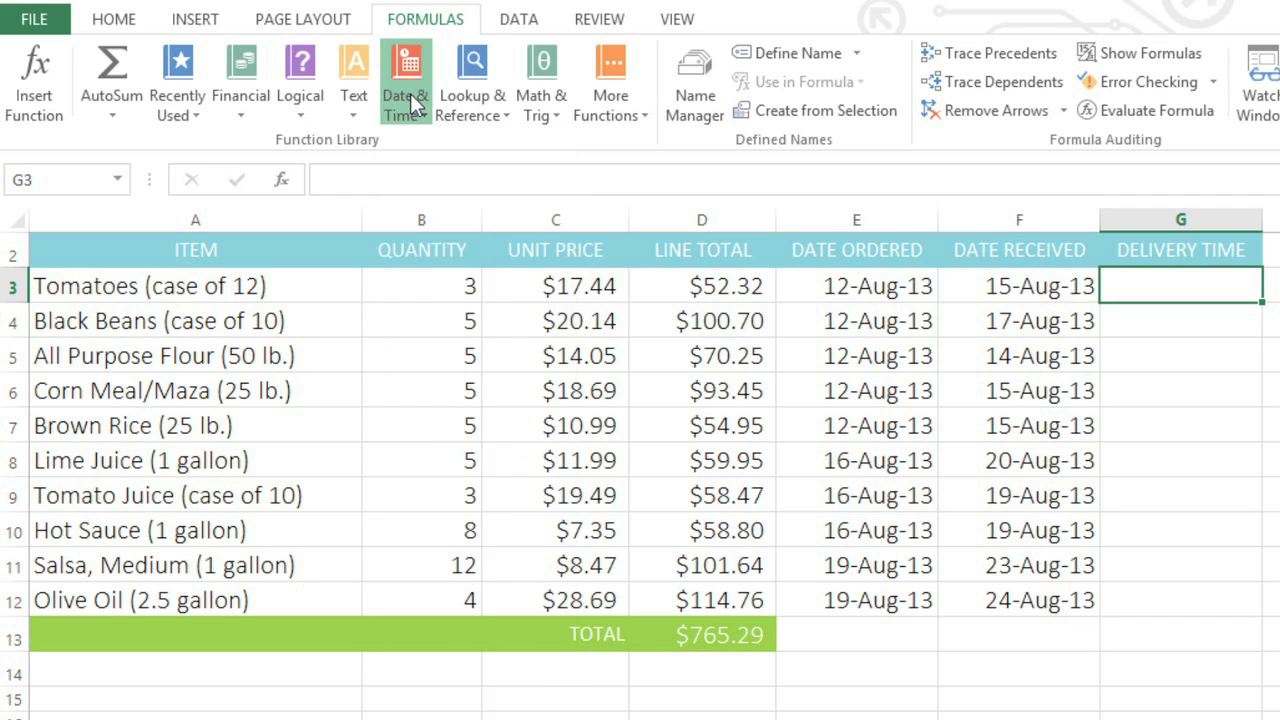
{"action": "left_click", "coordinate": [55, 88]}
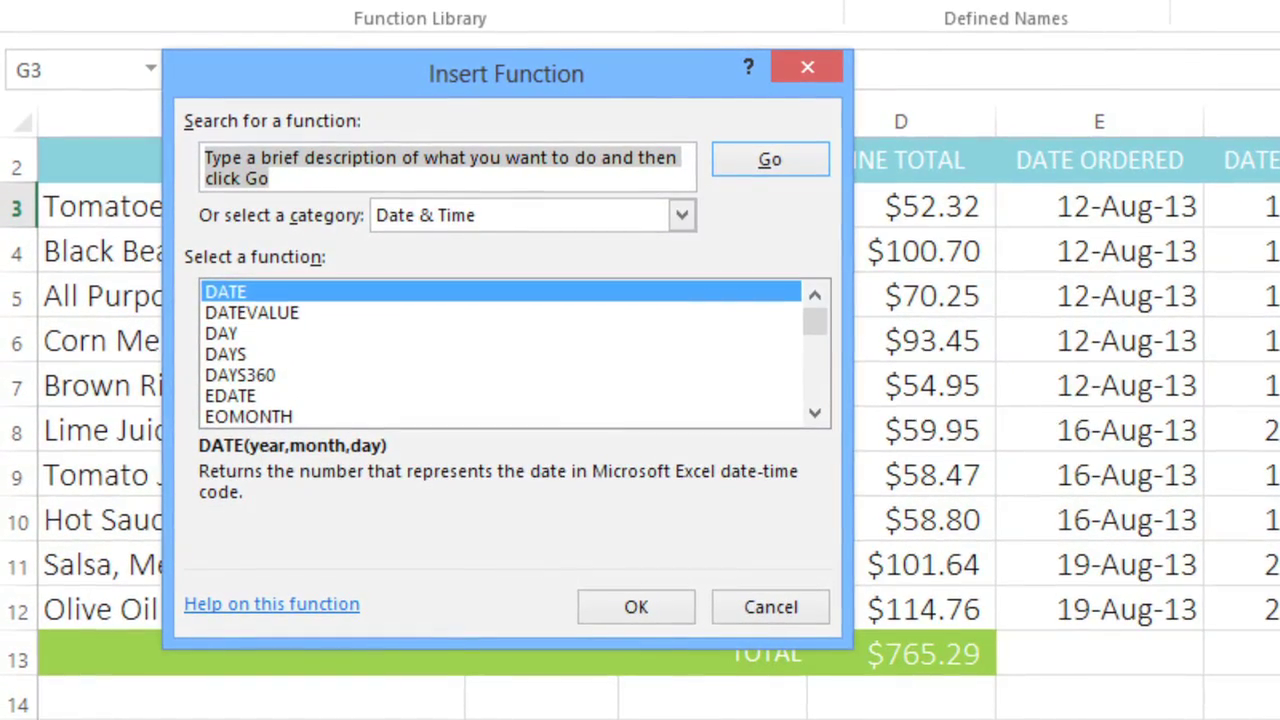
Search Insert Function for 'count days' and pick NETWORKDAYS for cell G3.
{"action": "left_click", "coordinate": [374, 165]}
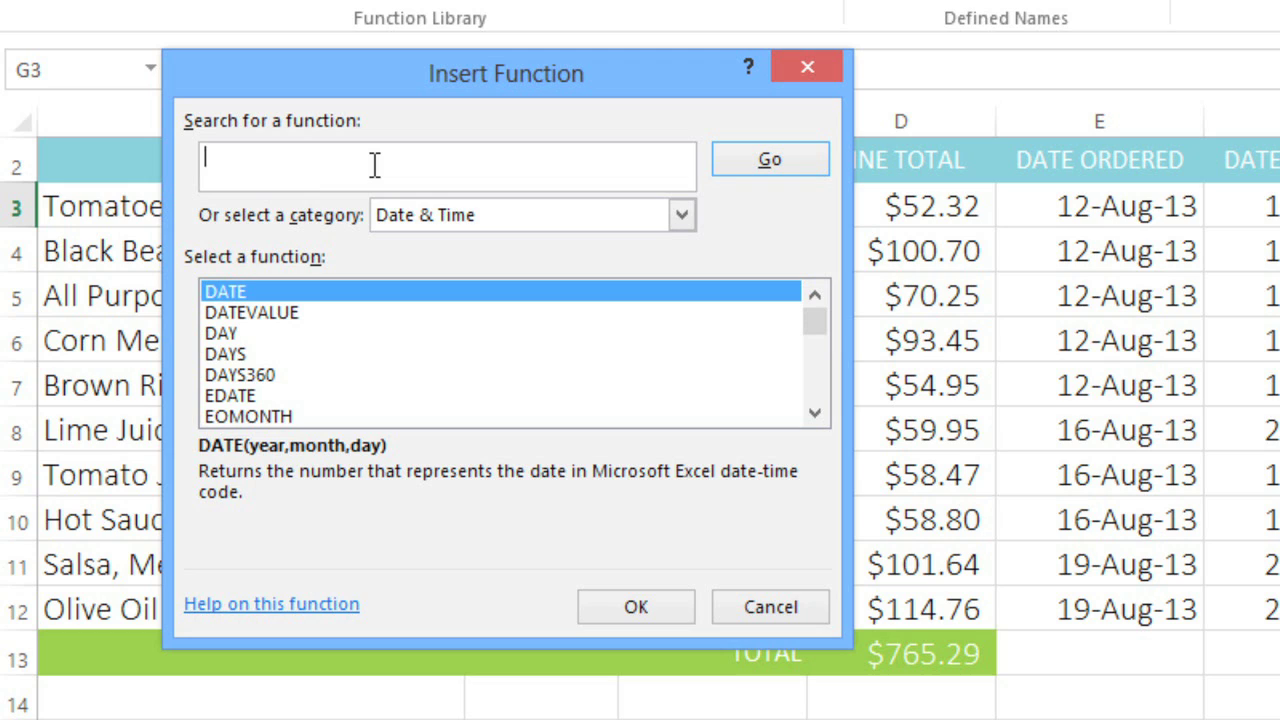
{"action": "type", "text": "count days"}
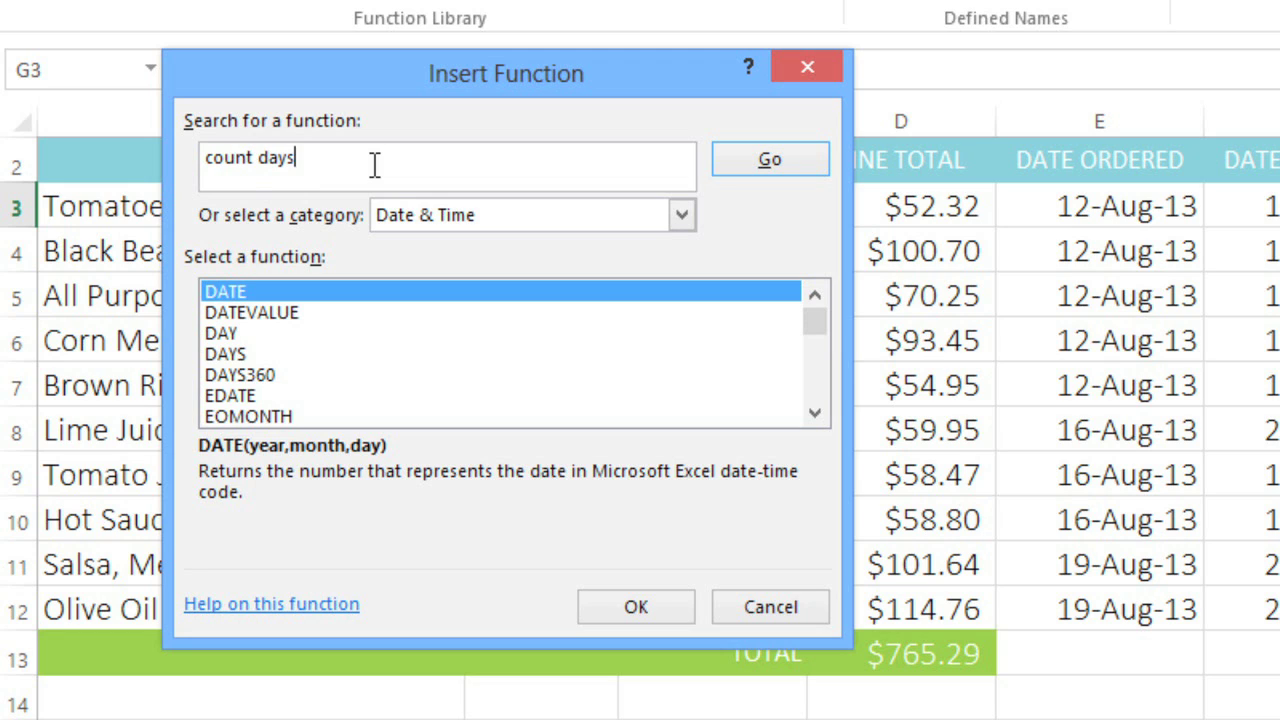
{"action": "key", "text": "Return"}
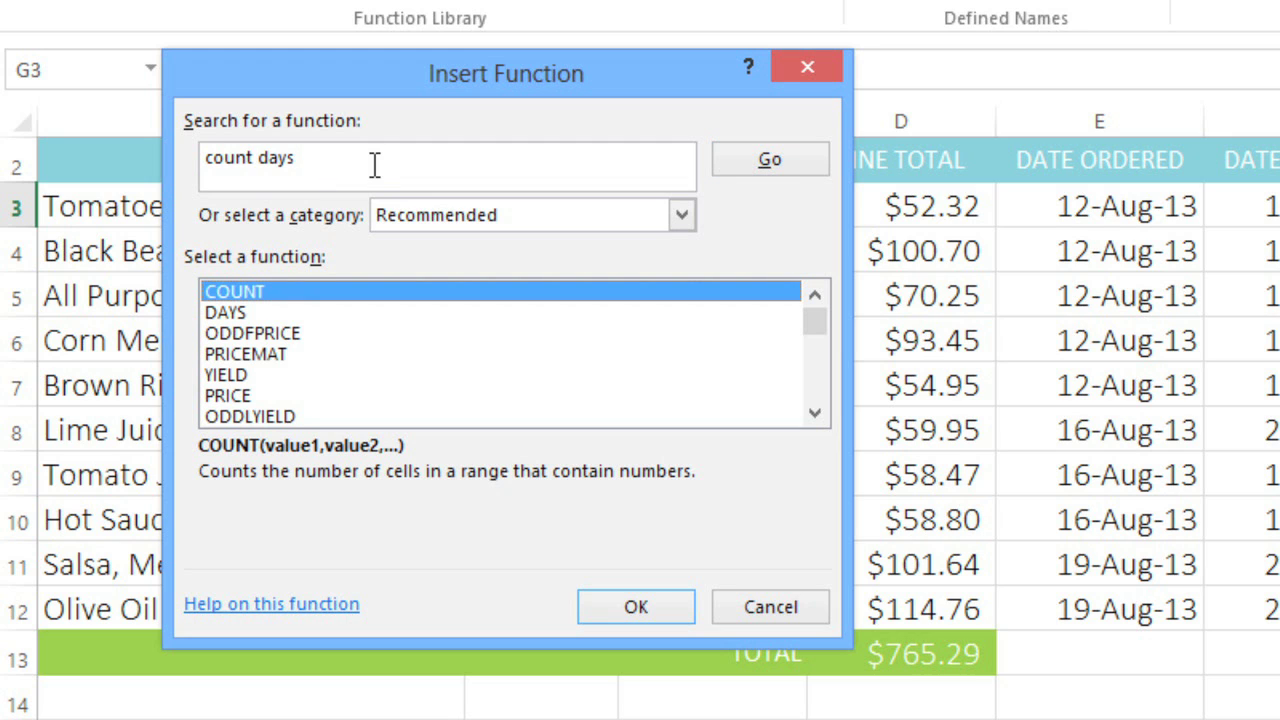
{"action": "left_click", "coordinate": [817, 380]}
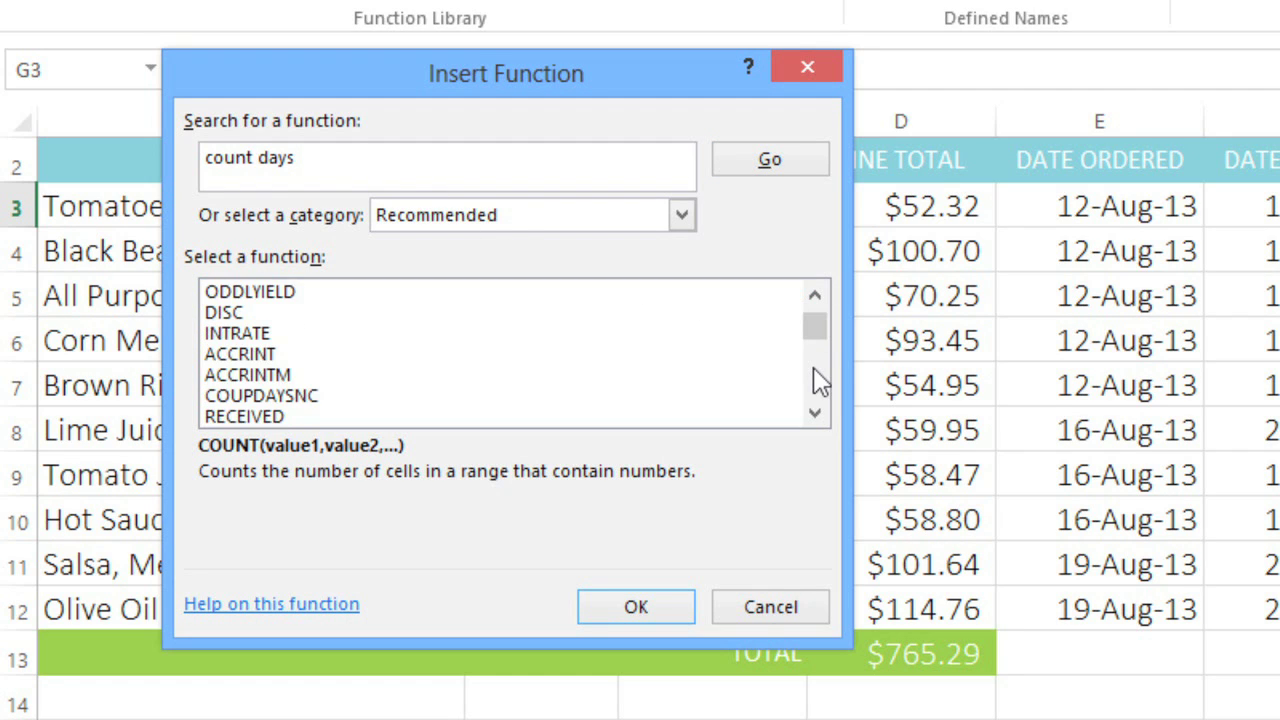
{"action": "left_click", "coordinate": [817, 380]}
{"action": "left_click", "coordinate": [817, 380]}
{"action": "left_click", "coordinate": [817, 380]}
{"action": "left_click", "coordinate": [817, 380]}
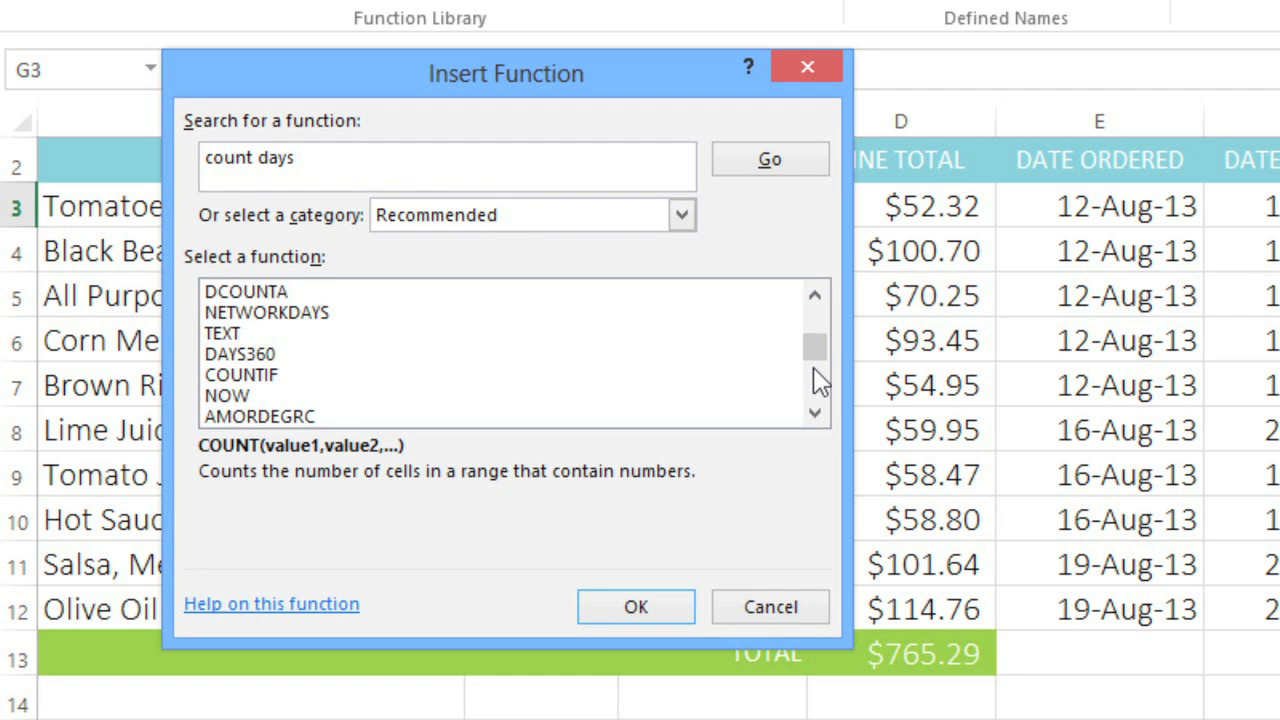
{"action": "left_click", "coordinate": [313, 316]}
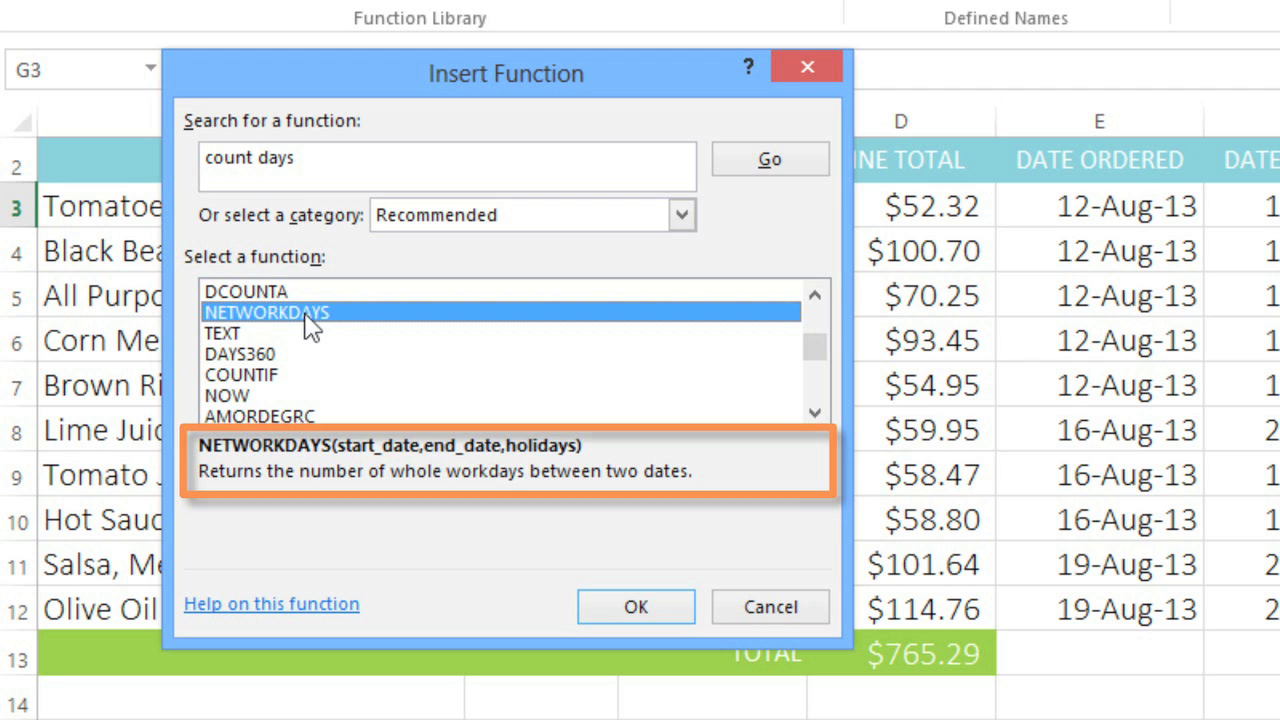
{"action": "left_click", "coordinate": [624, 608]}
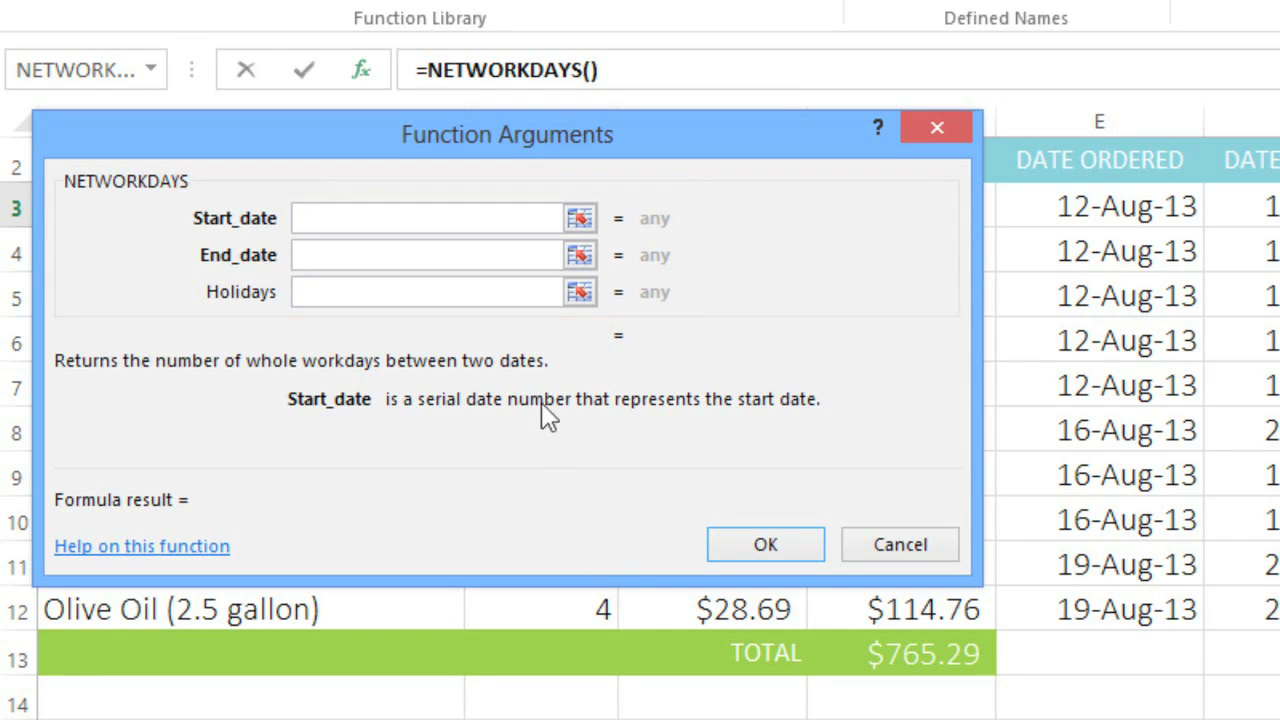
Give NETWORKDAYS Start_date E3 and End_date F3, so G3 shows 4 workdays.
{"action": "left_click", "coordinate": [484, 292]}
{"action": "left_click", "coordinate": [482, 256]}
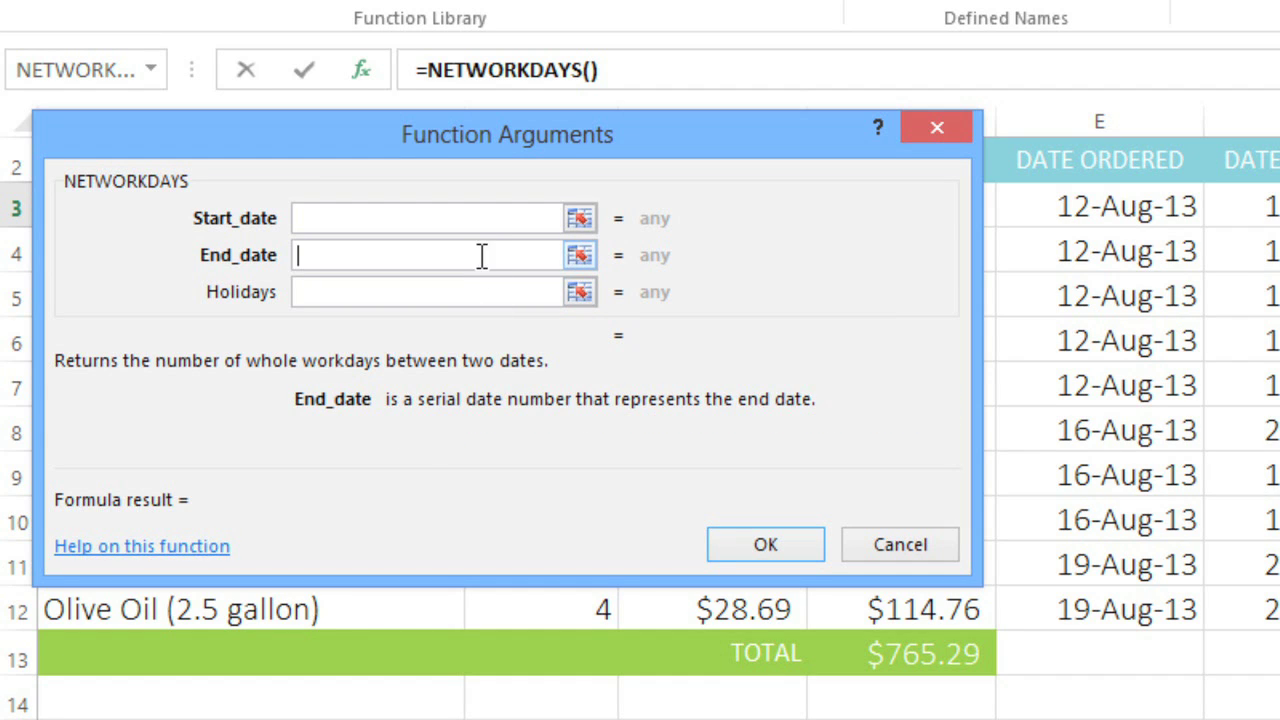
{"action": "left_click", "coordinate": [474, 220]}
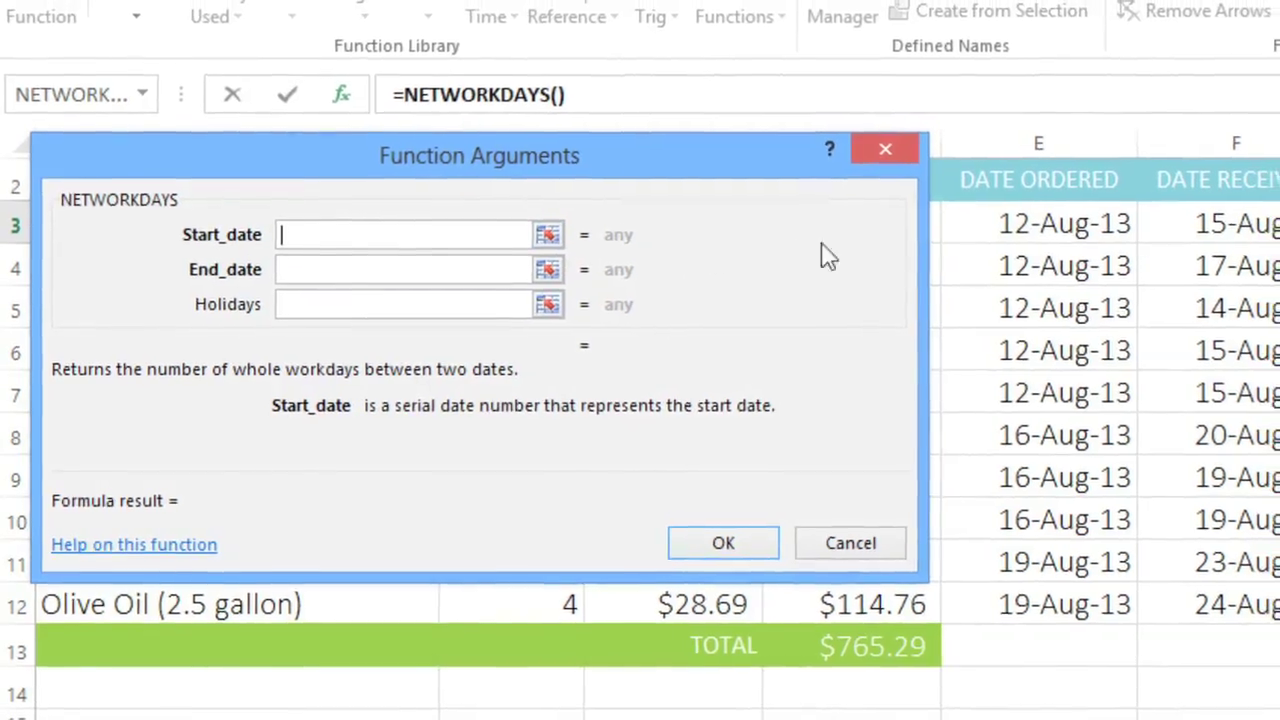
{"action": "left_click", "coordinate": [975, 226]}
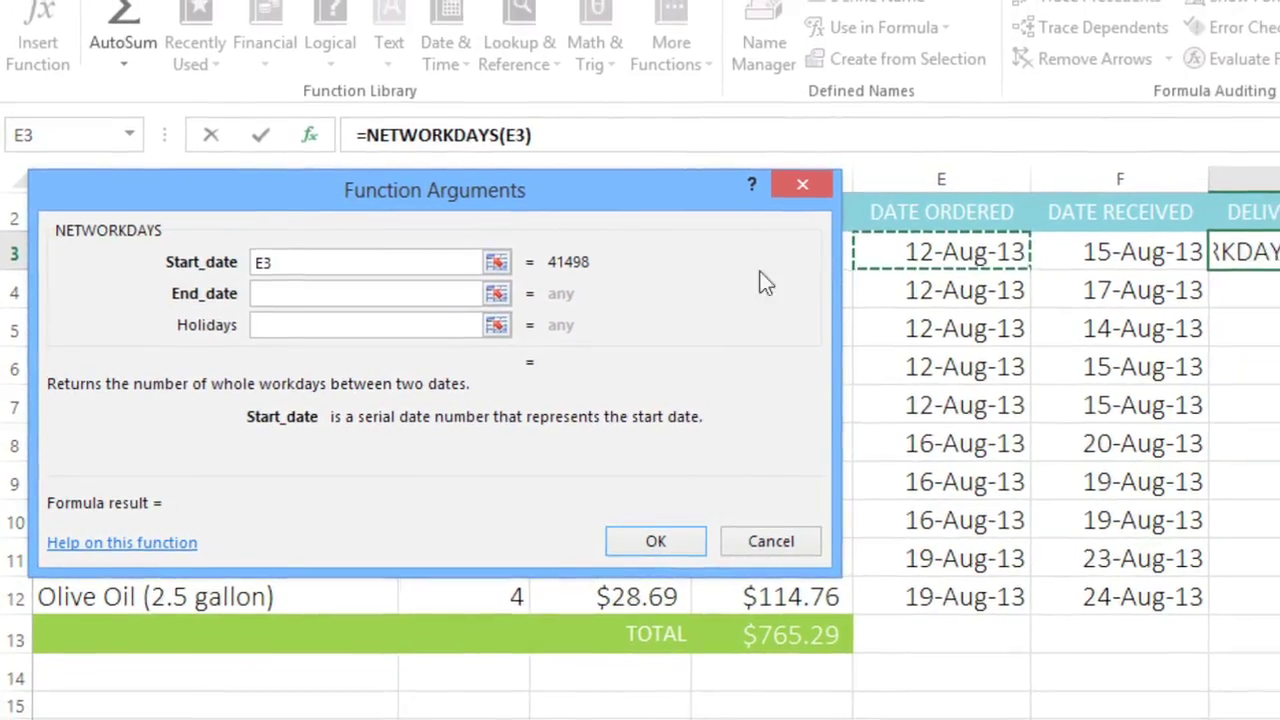
{"action": "left_click", "coordinate": [460, 293]}
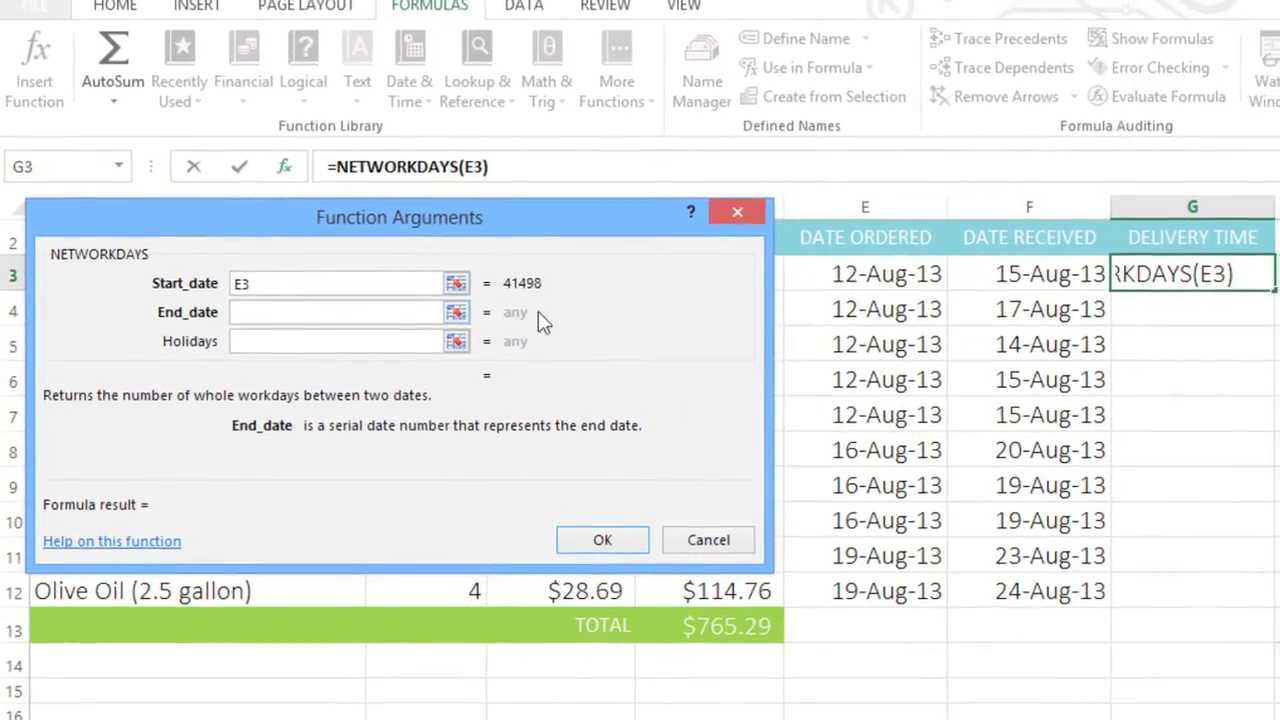
{"action": "left_click", "coordinate": [966, 279]}
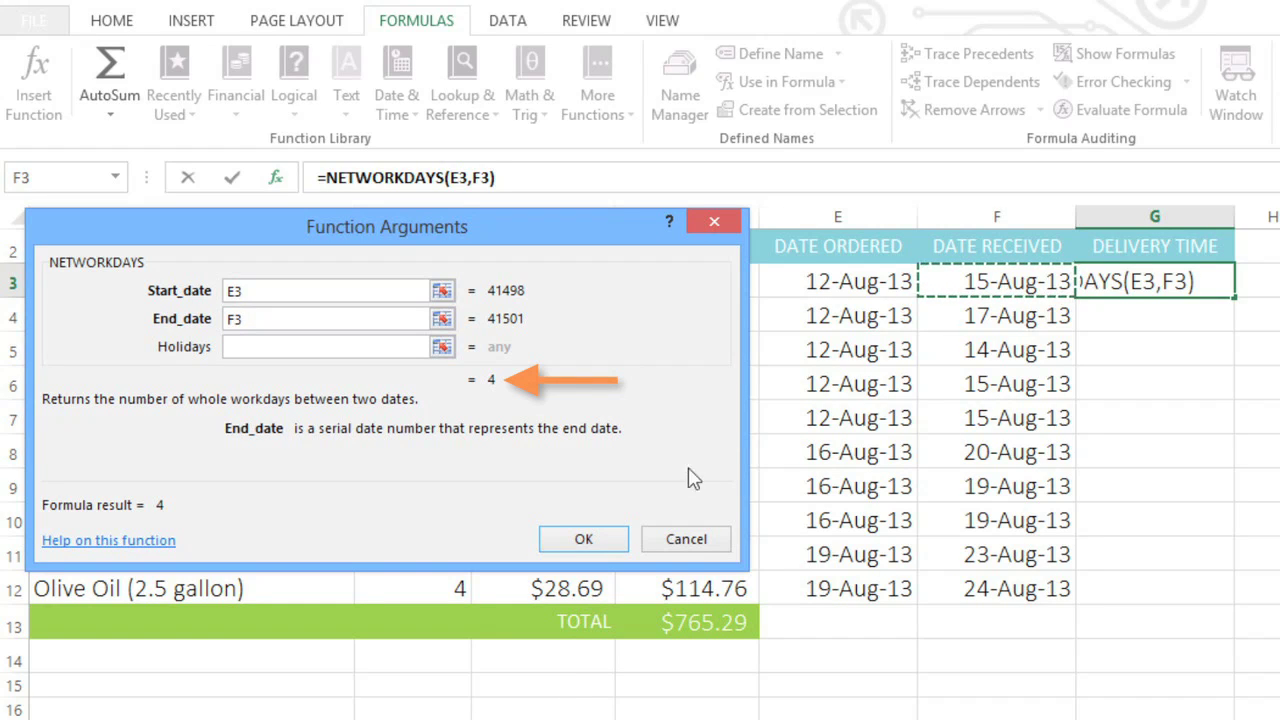
{"action": "left_click", "coordinate": [619, 537]}
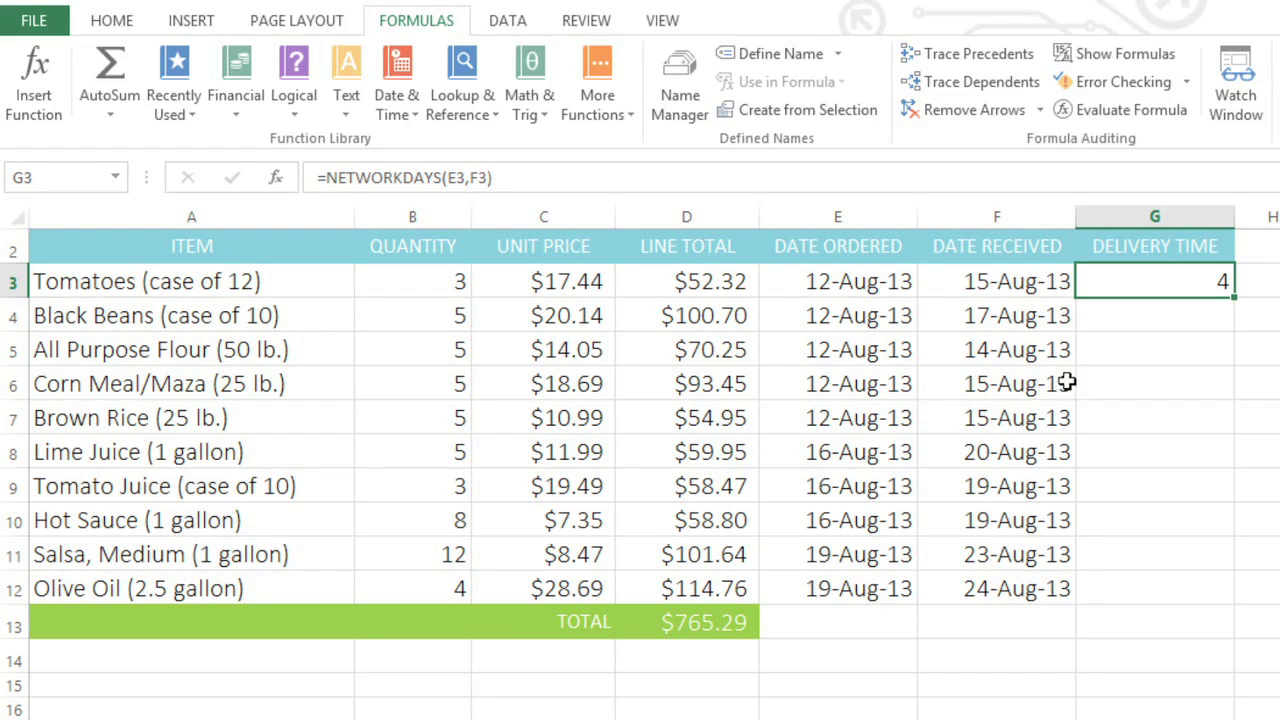
Copy the =NETWORKDAYS(E3,F3) formula from G3 down through G12.
{"action": "left_click_drag", "start_coordinate": [1233, 299], "coordinate": [1210, 600]}
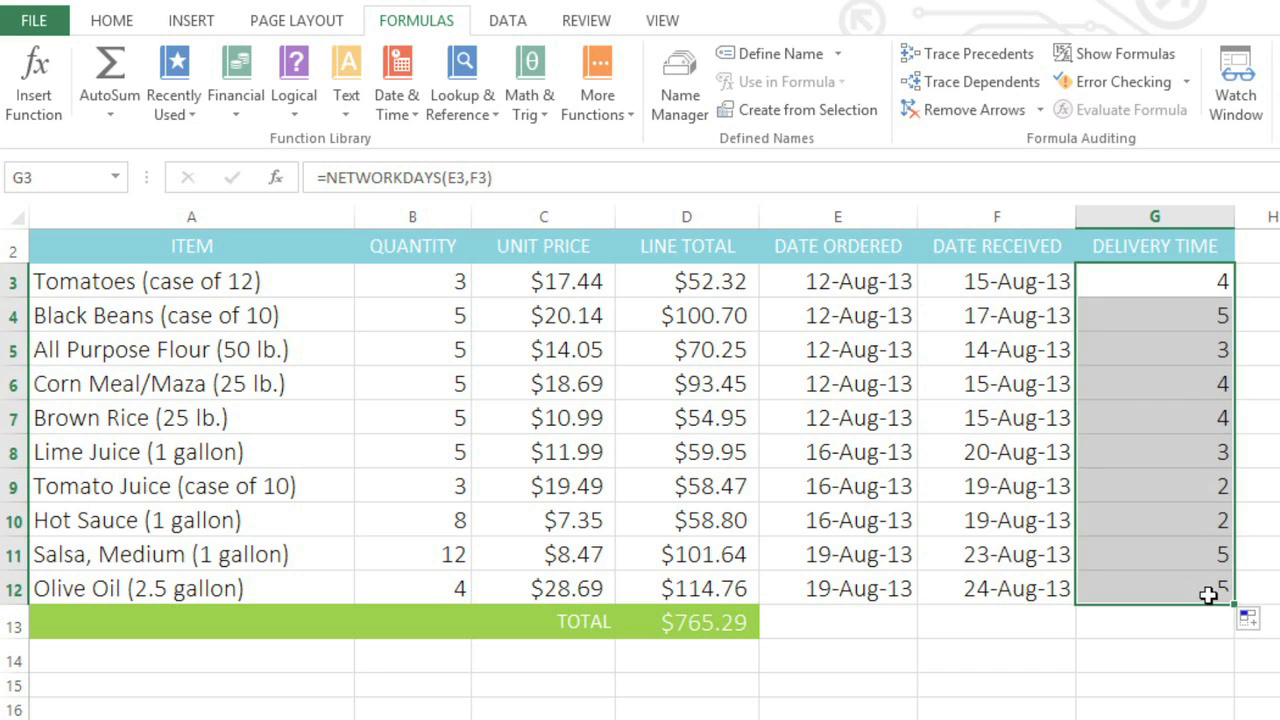
{"action": "left_click", "coordinate": [1194, 615]}
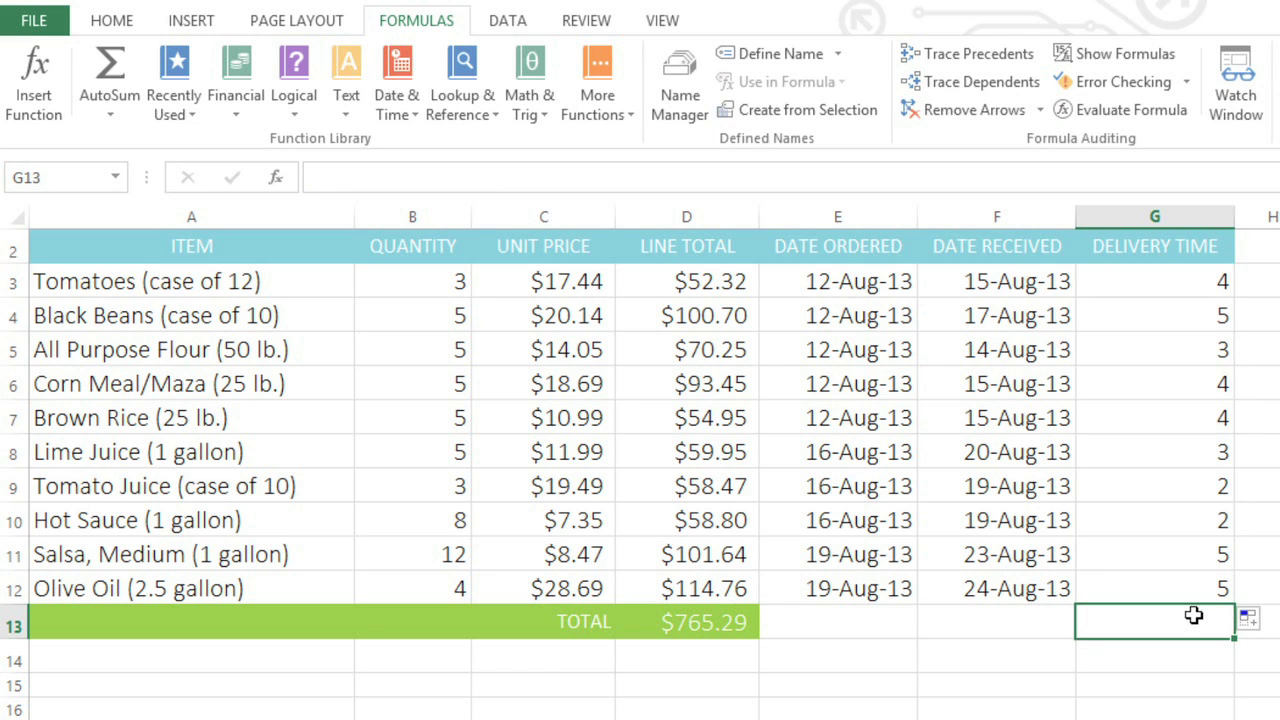